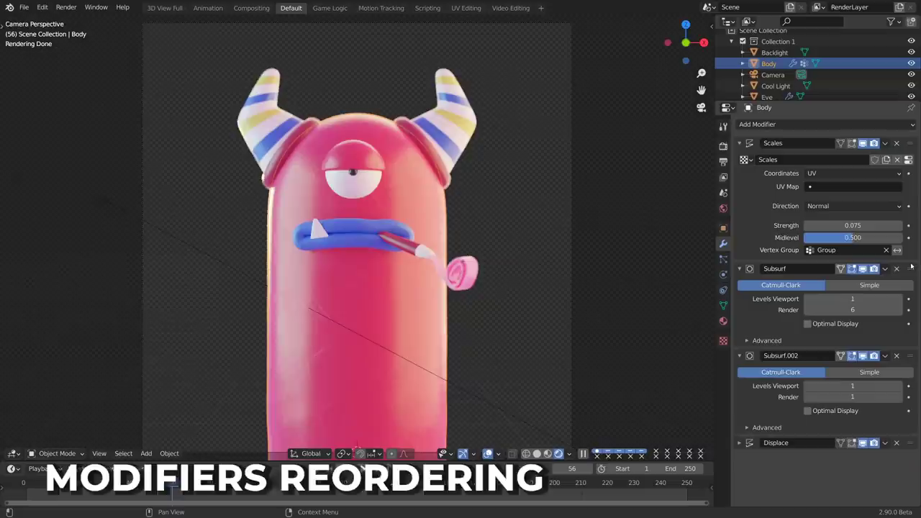
Drag Subsurf to the top of the Body's modifier stack and Displace below Subsurf.002, then check the modifier option menus.
{"action": "left_click_drag", "start_coordinate": [912, 271], "coordinate": [911, 144]}
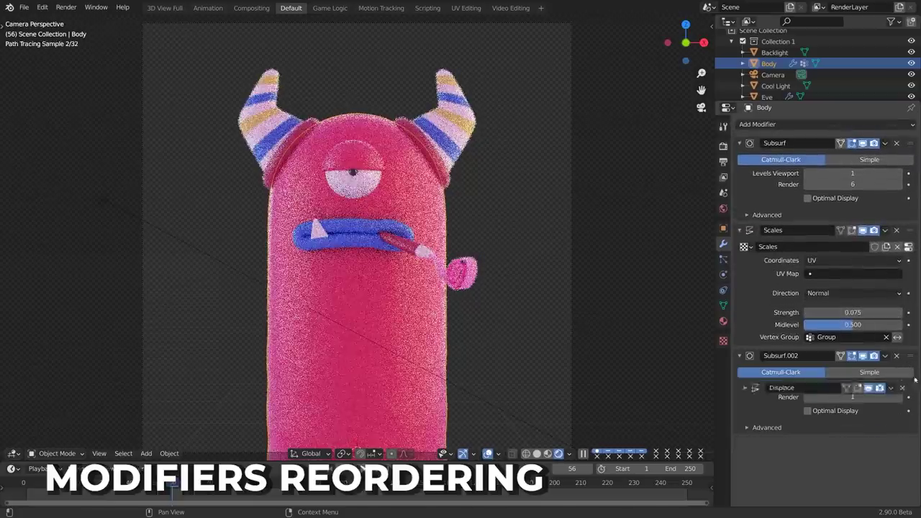
{"action": "left_click_drag", "start_coordinate": [916, 380], "coordinate": [912, 383]}
{"action": "left_click", "coordinate": [884, 142]}
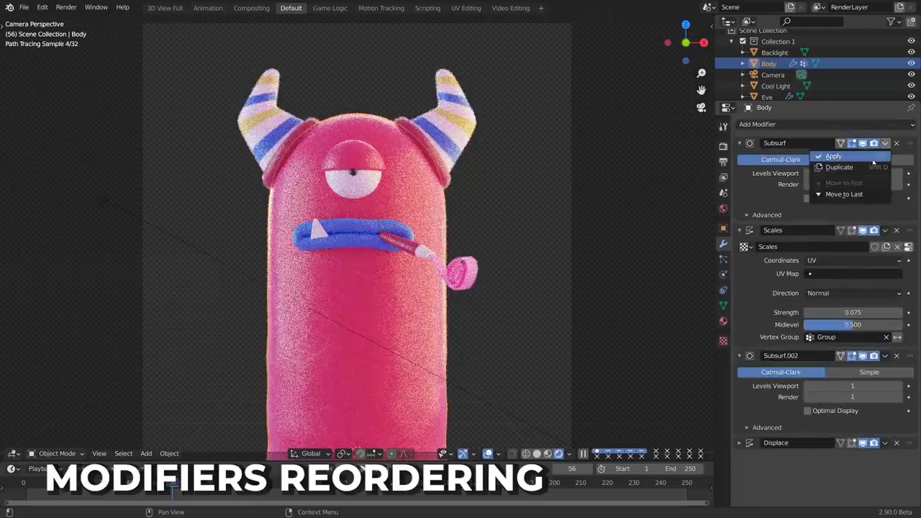
{"action": "left_click", "coordinate": [888, 147]}
{"action": "left_click", "coordinate": [884, 230]}
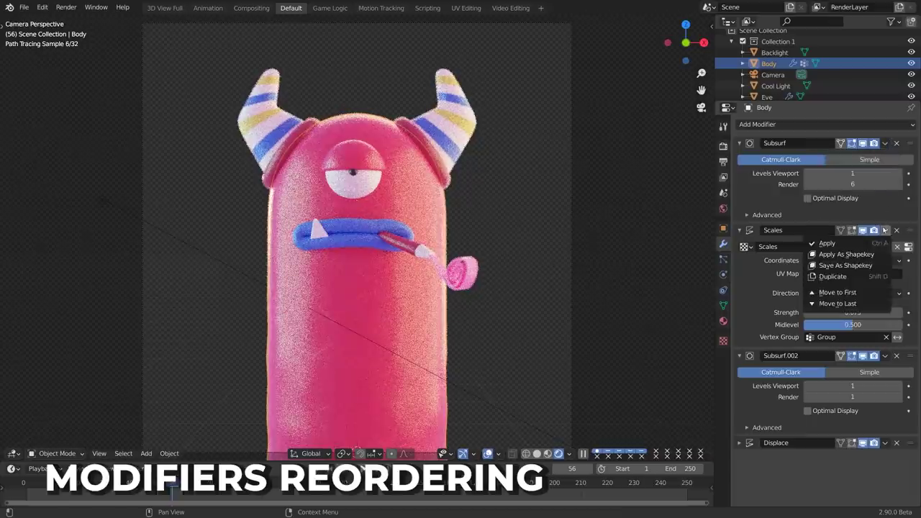
{"action": "left_click", "coordinate": [498, 454]}
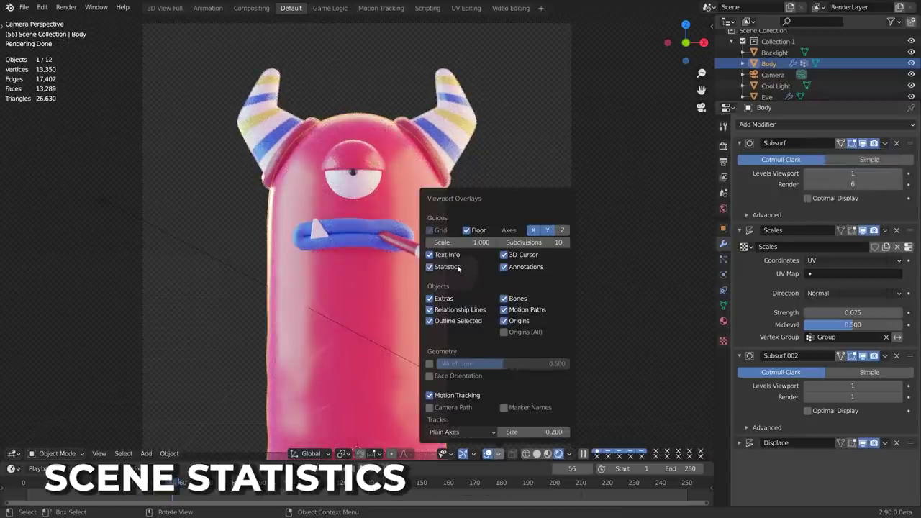
Enable Scene Statistics in the status bar.
{"action": "right_click", "coordinate": [875, 511]}
{"action": "left_click", "coordinate": [874, 489]}
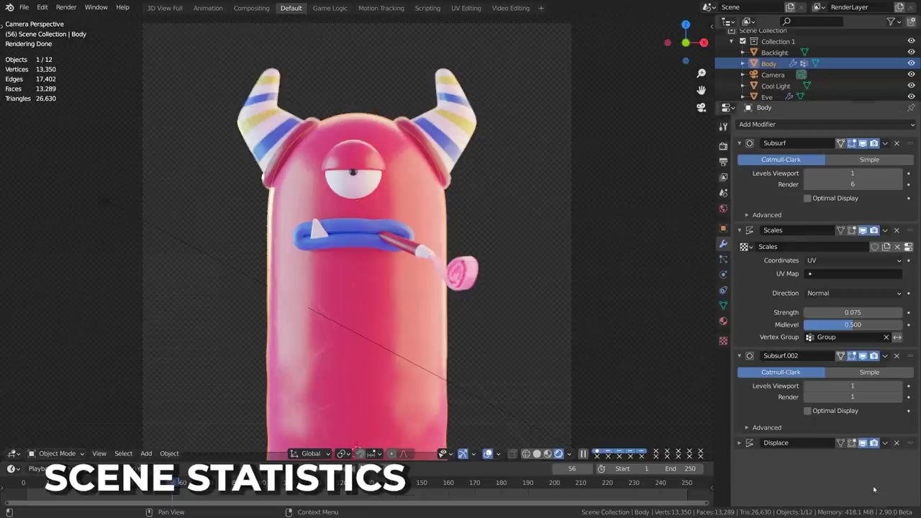
{"action": "right_click", "coordinate": [882, 511]}
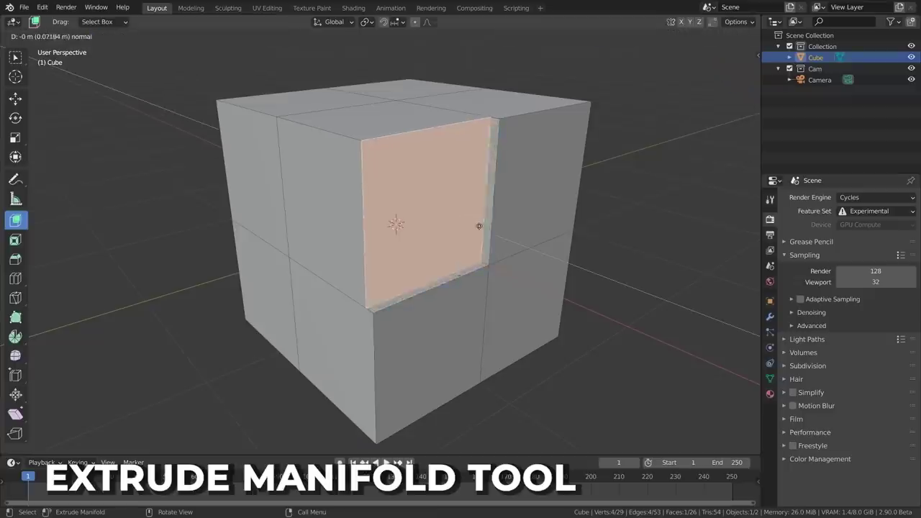
Carve a notch into the cube and shorten the pillar with Extrude Manifold, then select UV elements on Suzanne.
{"action": "left_click_drag", "start_coordinate": [478, 226], "coordinate": [305, 200]}
{"action": "left_click", "coordinate": [382, 109]}
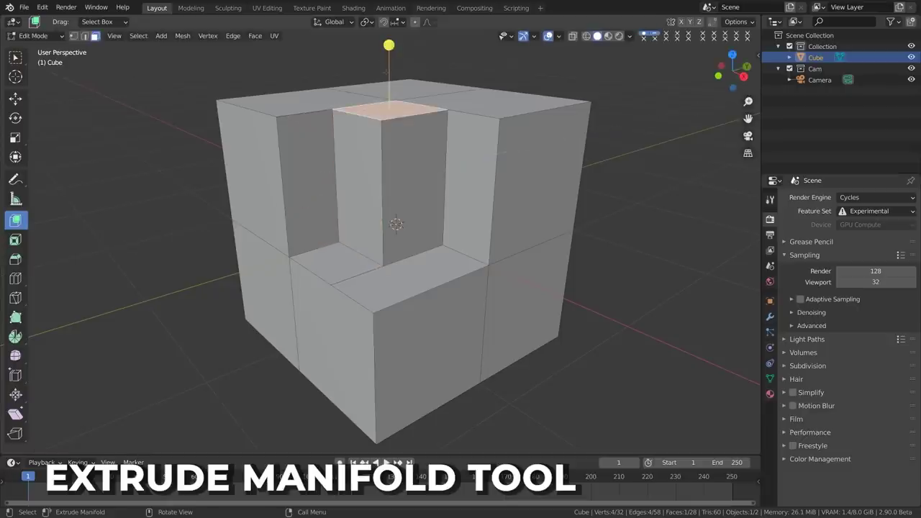
{"action": "left_click_drag", "start_coordinate": [389, 45], "coordinate": [389, 85]}
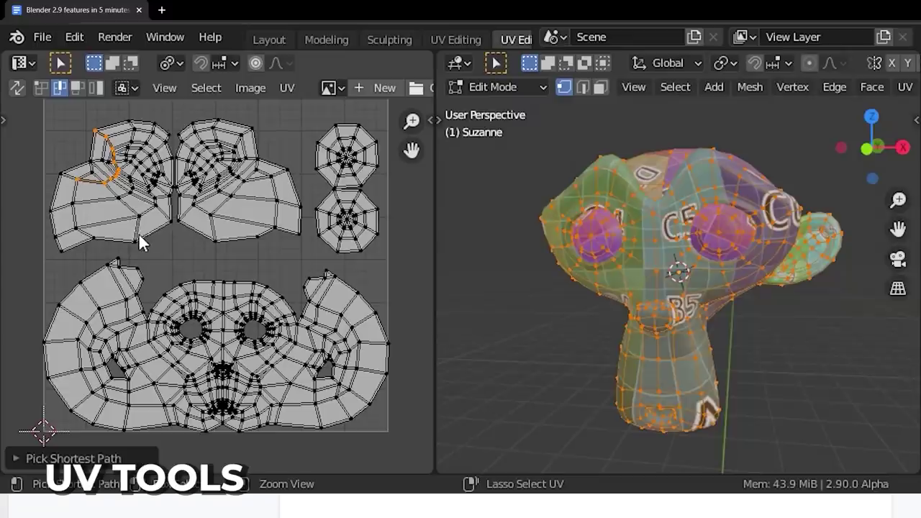
{"action": "left_click", "coordinate": [139, 235], "text": "ctrl"}
{"action": "left_click", "coordinate": [133, 290]}
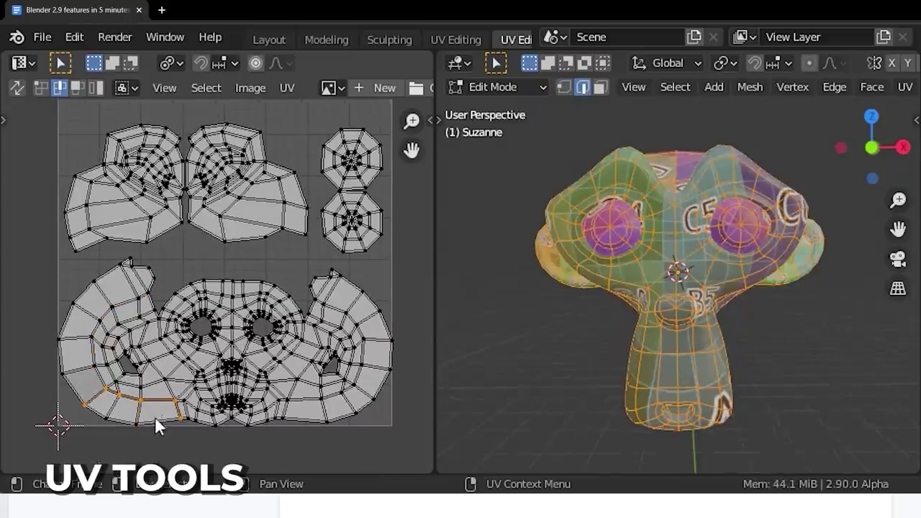
Rip an edge path, then a face strip, from Suzanne's UV islands and move each aside.
{"action": "key", "text": "v"}
{"action": "left_click", "coordinate": [153, 428]}
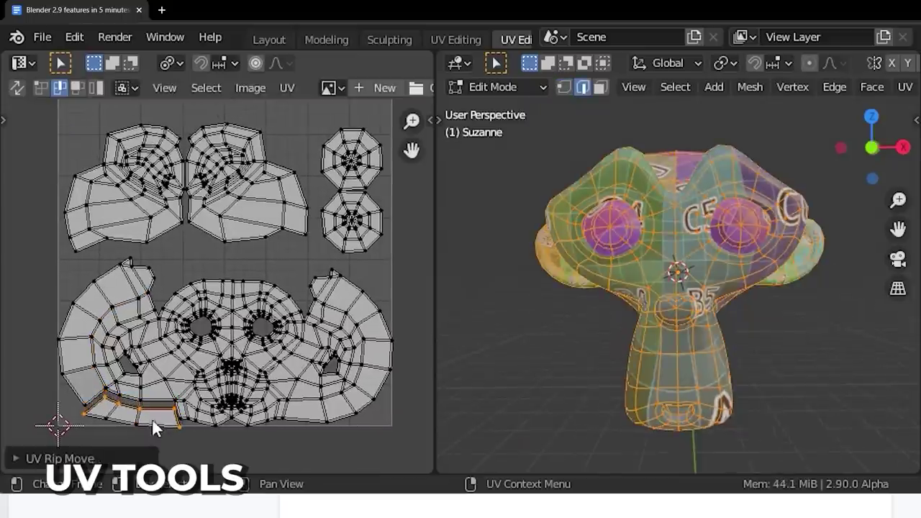
{"action": "key", "text": "3"}
{"action": "left_click", "coordinate": [78, 323], "text": "ctrl"}
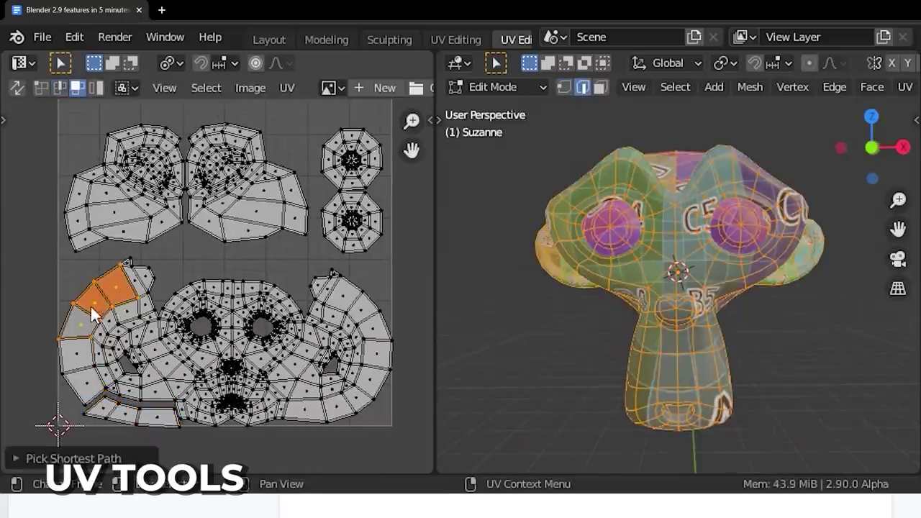
{"action": "key", "text": "v"}
{"action": "left_click", "coordinate": [76, 291]}
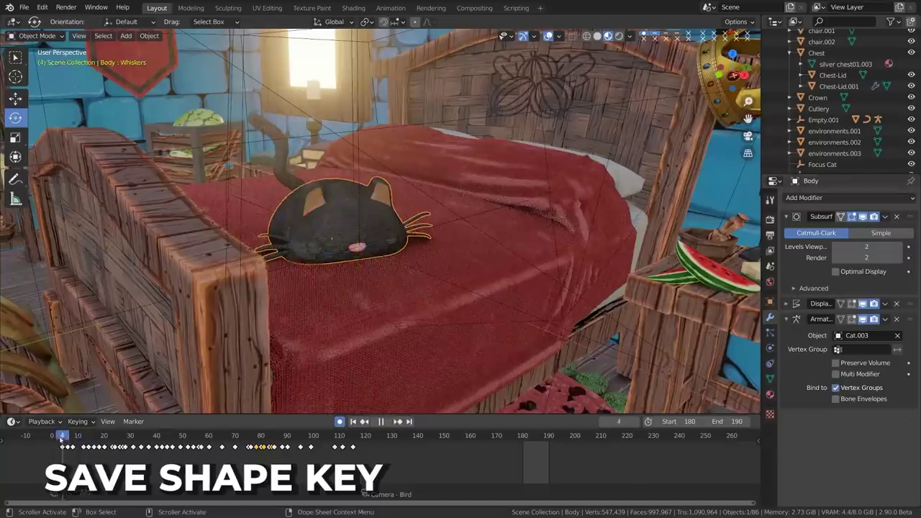
Save the Armature modifier's open-mouthed cat deformation as a shape key with Save As Shapekey.
{"action": "left_click", "coordinate": [885, 319]}
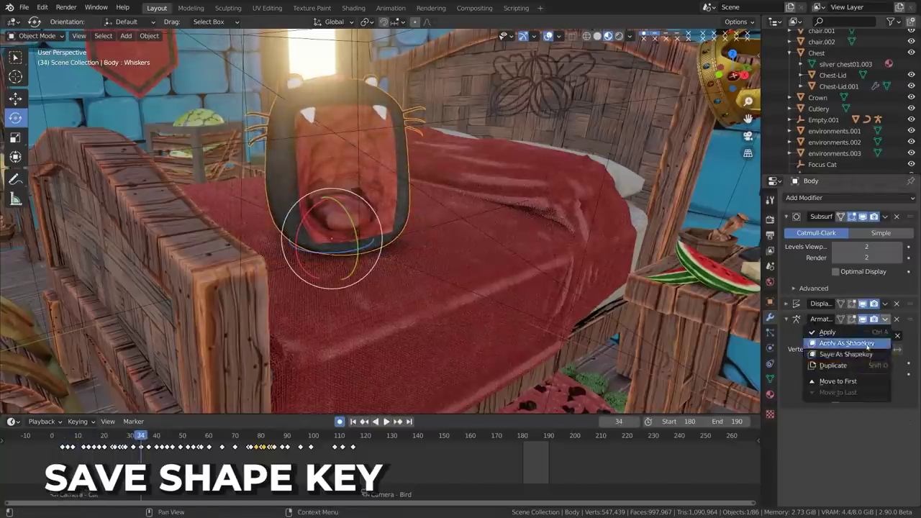
{"action": "left_click", "coordinate": [869, 355]}
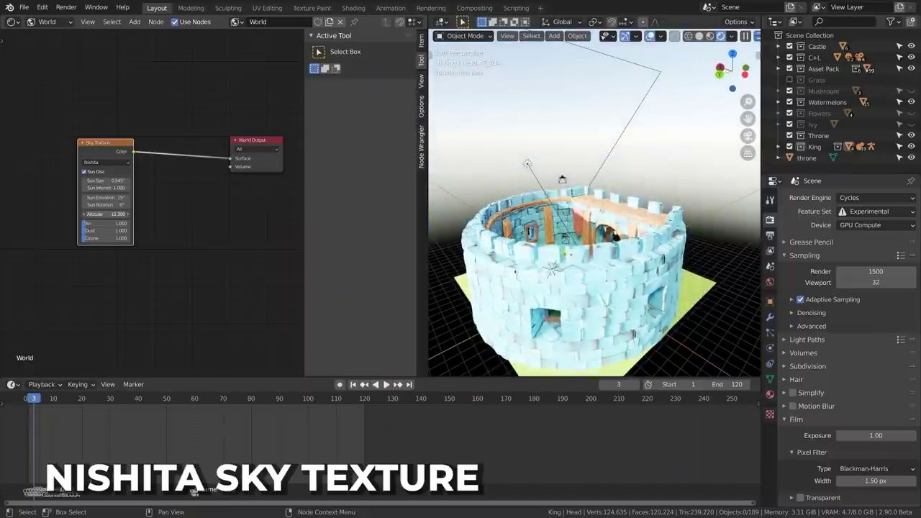
View the castle through the scene camera, set the frog's Shadow Terminator offset to 0.00, and render the frame.
{"action": "middle_click_drag", "start_coordinate": [562, 179], "coordinate": [644, 233]}
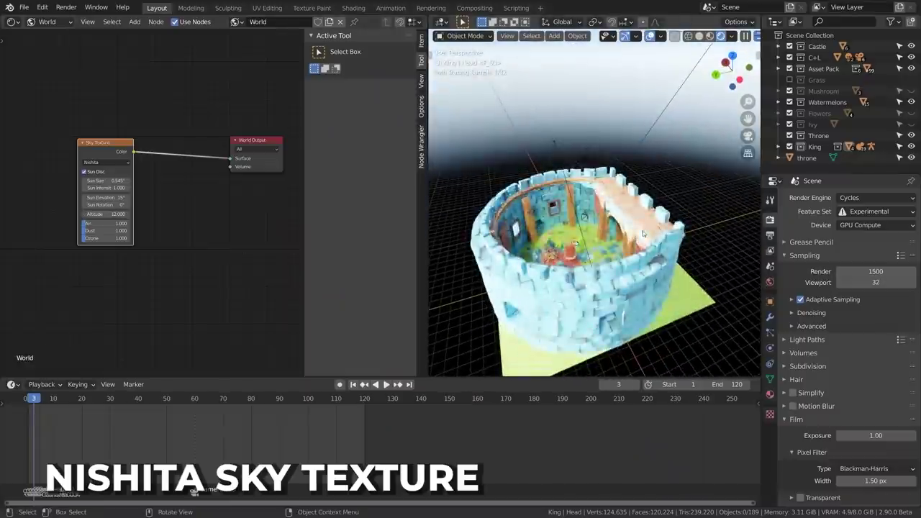
{"action": "key", "text": "KP_0"}
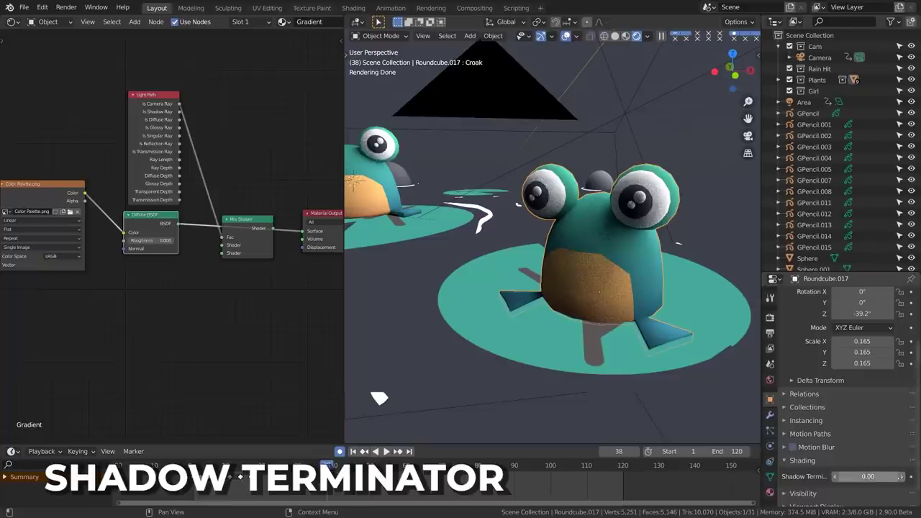
{"action": "left_click_drag", "start_coordinate": [868, 476], "coordinate": [906, 479]}
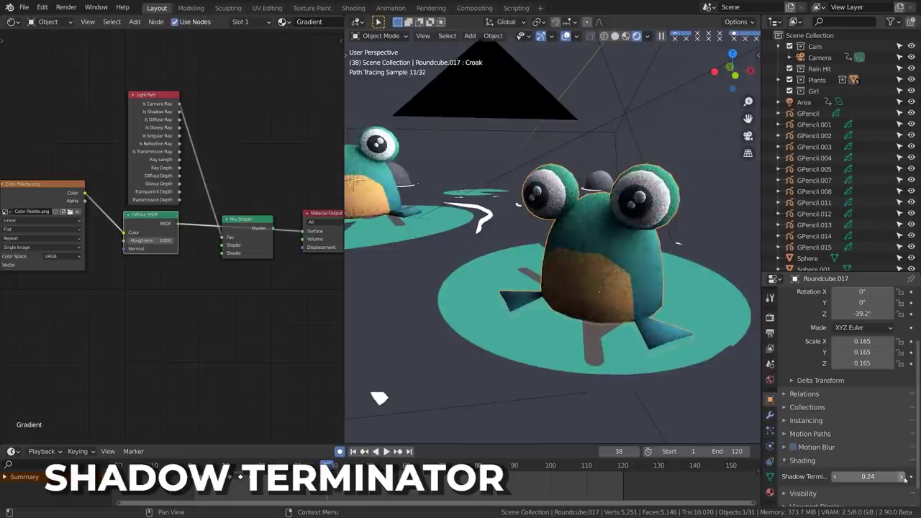
{"action": "key", "text": "ctrl+z"}
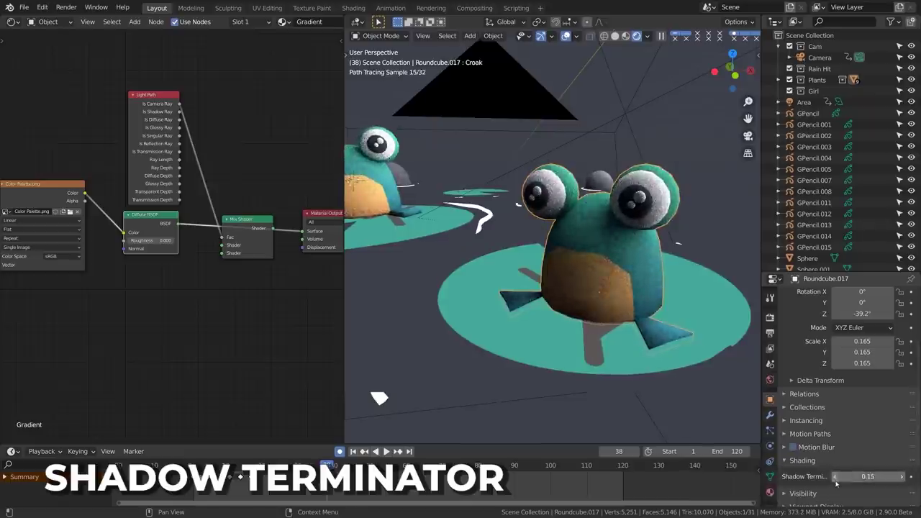
{"action": "left_click_drag", "start_coordinate": [836, 476], "coordinate": [806, 477]}
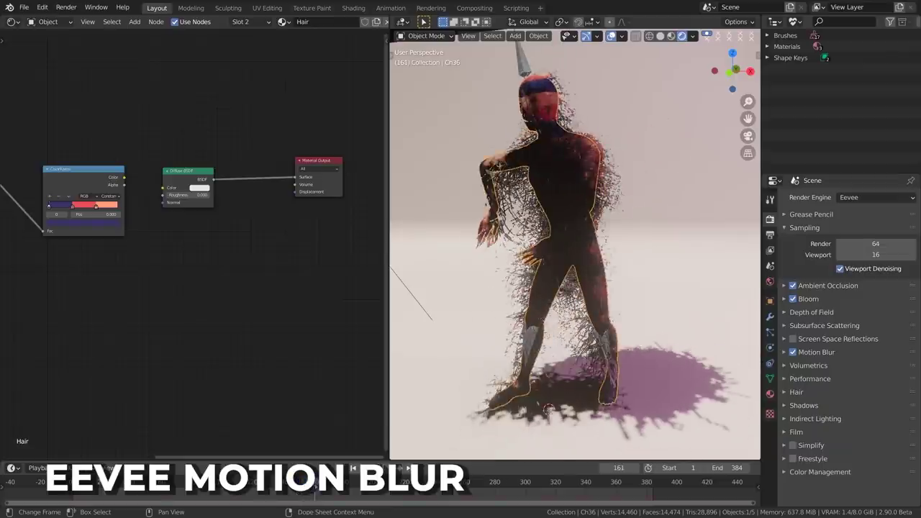
{"action": "key", "text": "F12"}
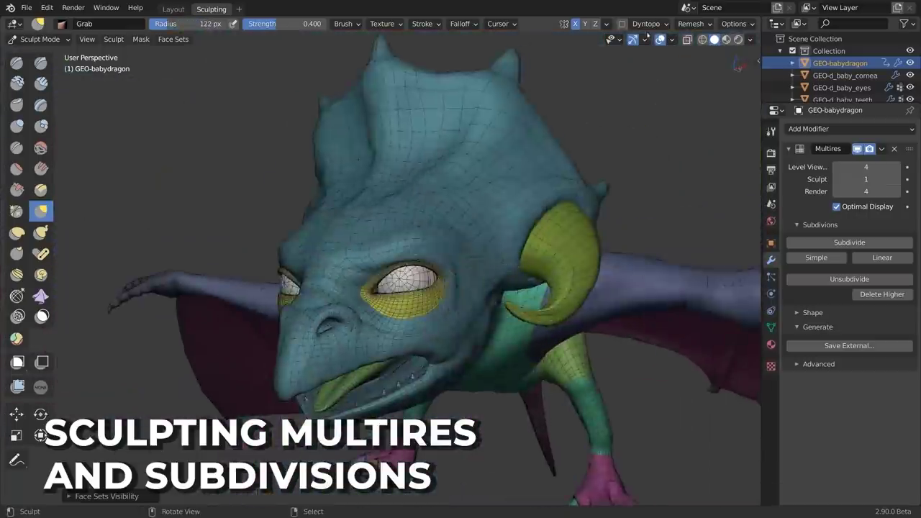
Add a Multires modifier to the baby dragon and rebuild its subdivision levels.
{"action": "key", "text": "ctrl+Tab"}
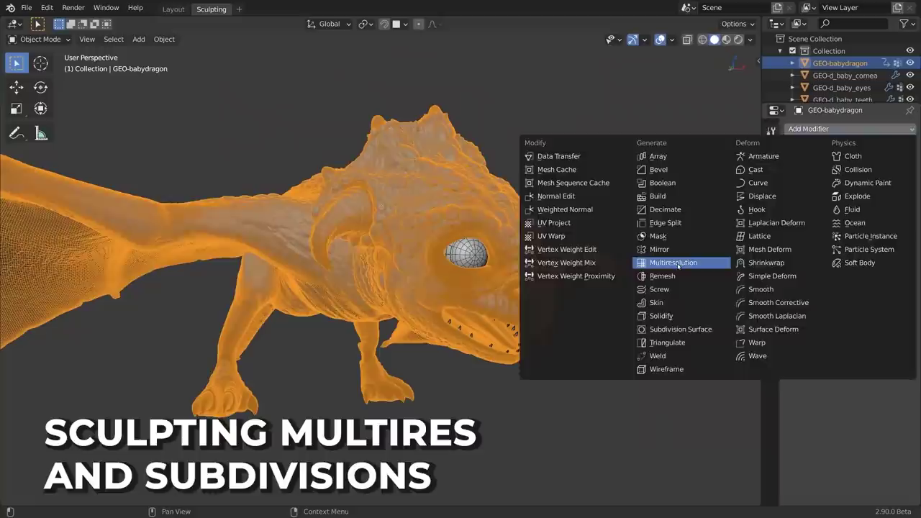
{"action": "left_click", "coordinate": [673, 263]}
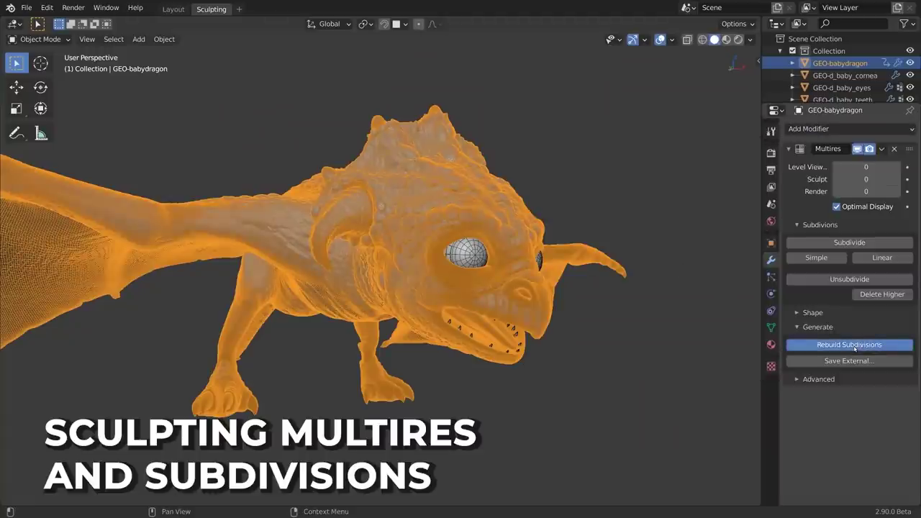
{"action": "left_click", "coordinate": [854, 346]}
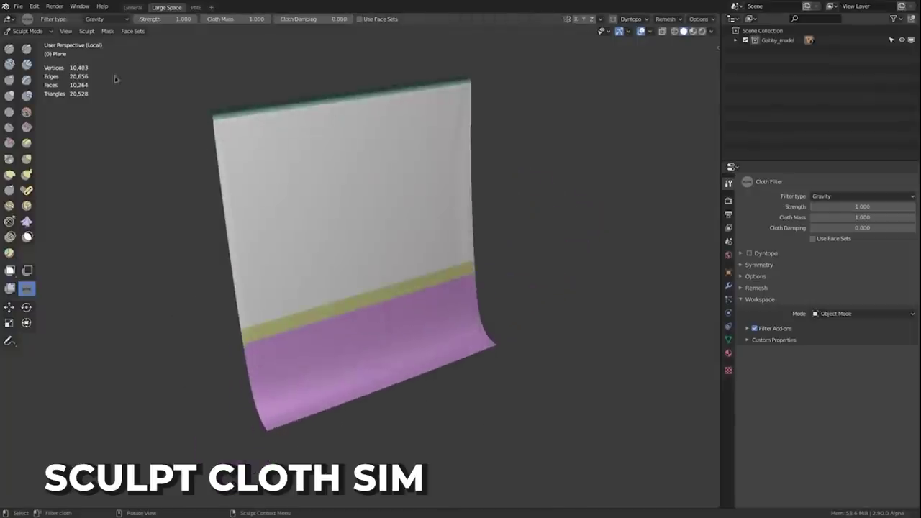
Drape the cloth plane with the Gravity Cloth Filter, then set the Mesh Filter to Surface Smooth.
{"action": "left_click_drag", "start_coordinate": [310, 319], "coordinate": [530, 273]}
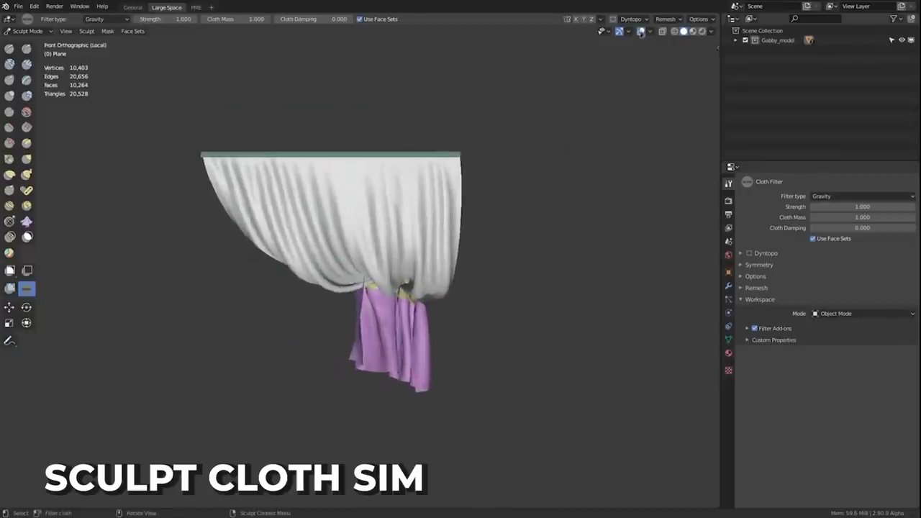
{"action": "left_click", "coordinate": [10, 289]}
{"action": "left_click", "coordinate": [104, 19]}
{"action": "left_click", "coordinate": [115, 105]}
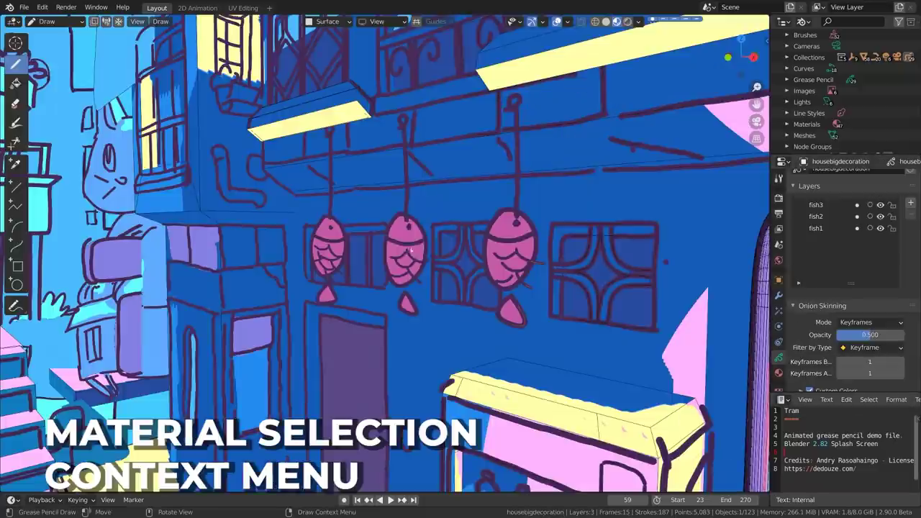
Bring up the active material choices and enter the text 'don't kn'.
{"action": "key", "text": "u"}
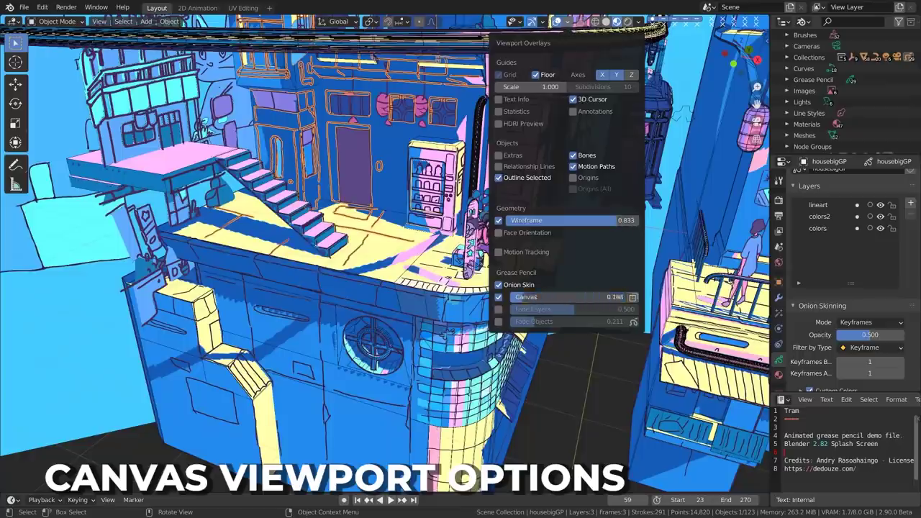
{"action": "type", "text": "don't kn"}
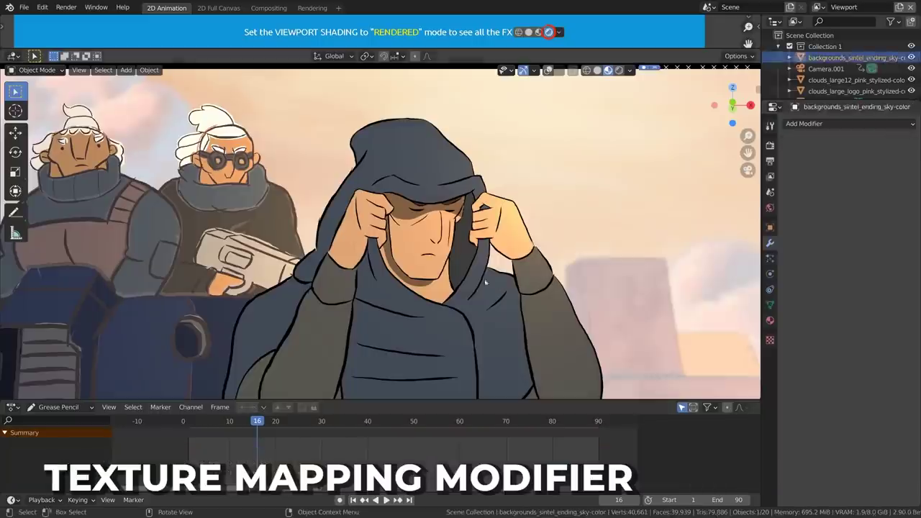
Give the grease pencil character a Texture Mapping modifier from the Add Modifier list.
{"action": "left_click", "coordinate": [850, 123]}
{"action": "left_click", "coordinate": [835, 179]}
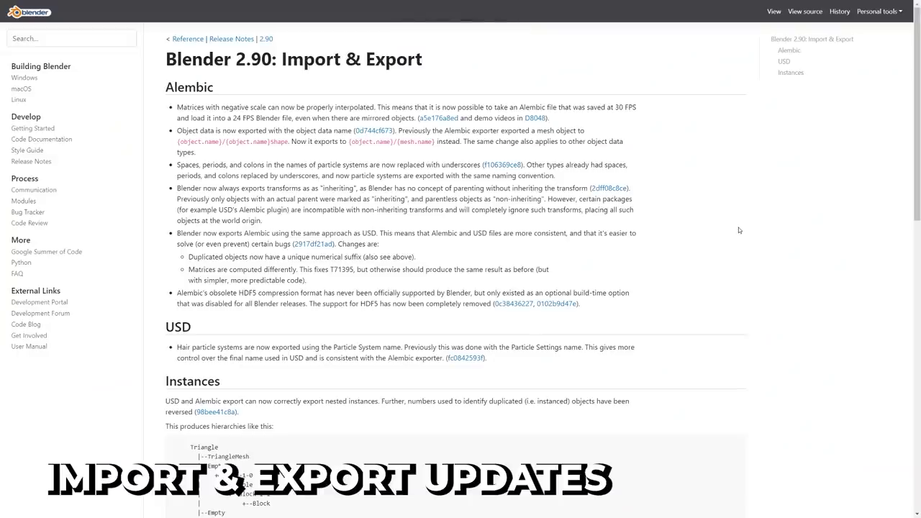
Scroll the Import & Export notes down to the glTF 2.0 section, then orbit around the King model.
{"action": "scroll", "coordinate": [739, 229], "scroll_direction": "down", "scroll_amount": 5}
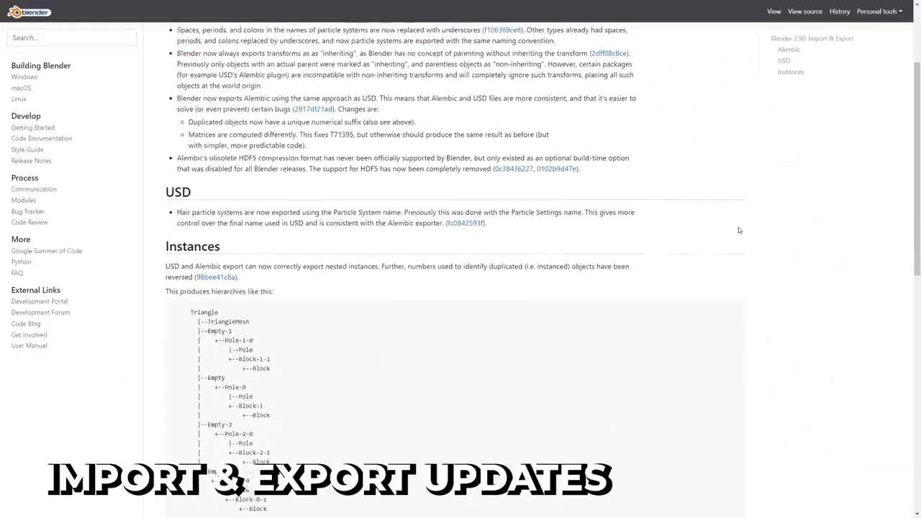
{"action": "scroll", "coordinate": [738, 230], "scroll_direction": "down", "scroll_amount": 5}
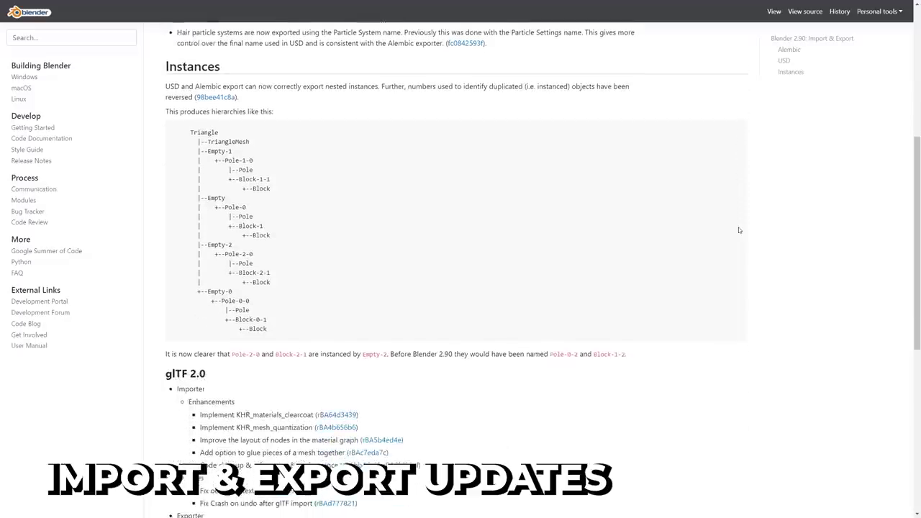
{"action": "scroll", "coordinate": [738, 230], "scroll_direction": "down", "scroll_amount": 5}
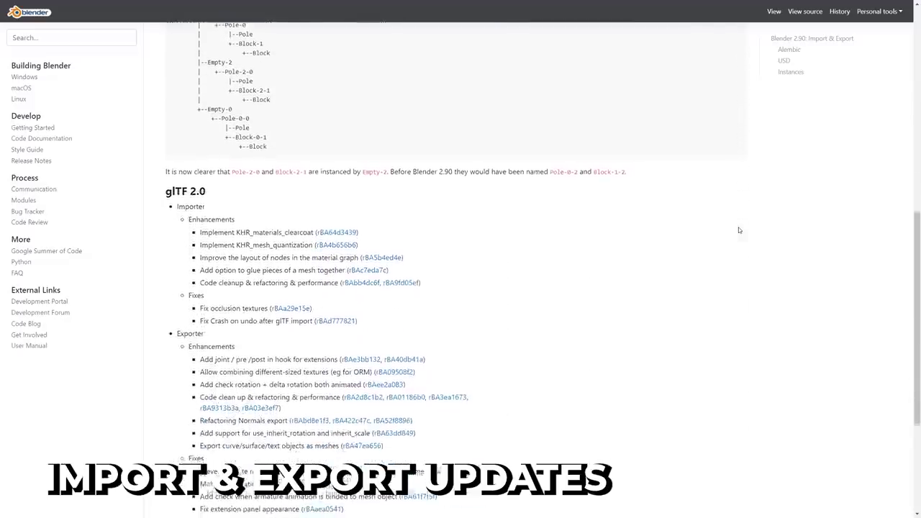
{"action": "scroll", "coordinate": [738, 230], "scroll_direction": "down", "scroll_amount": 2}
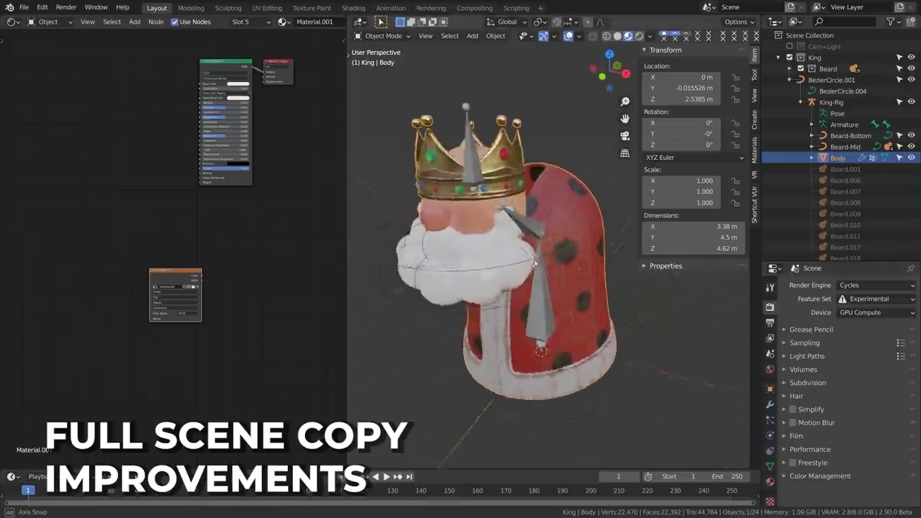
{"action": "middle_click_drag", "start_coordinate": [616, 294], "coordinate": [540, 291]}
{"action": "middle_click_drag", "start_coordinate": [556, 323], "coordinate": [521, 289]}
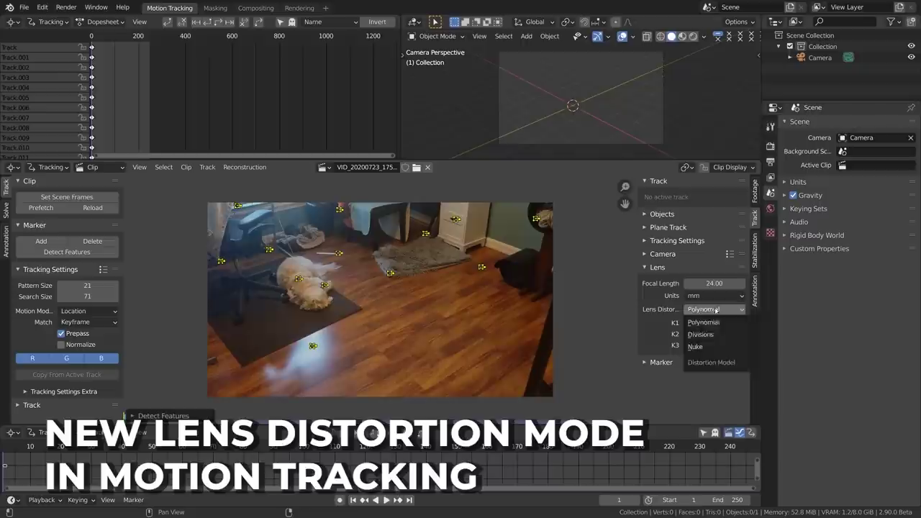
Set the clip's Lens Distortion to Nuke, advance to frame 184, and detect new tracking features.
{"action": "left_click", "coordinate": [695, 346]}
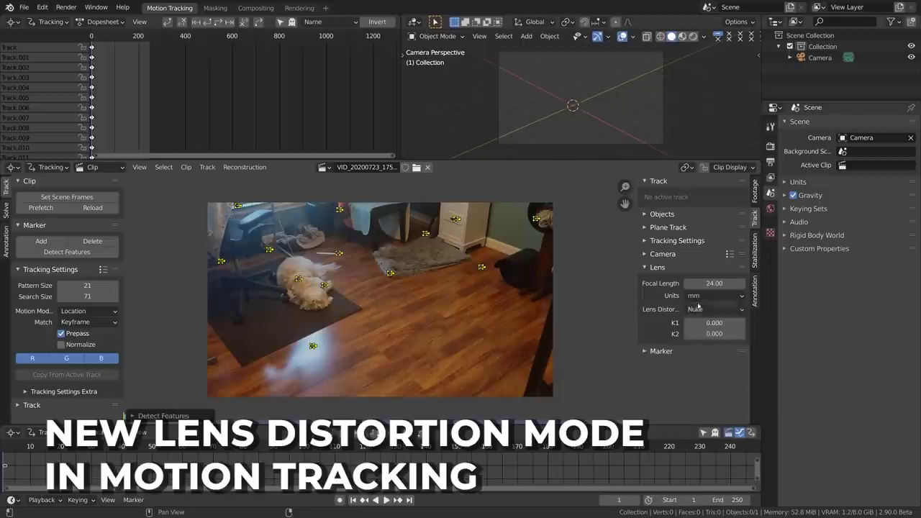
{"action": "left_click", "coordinate": [379, 418]}
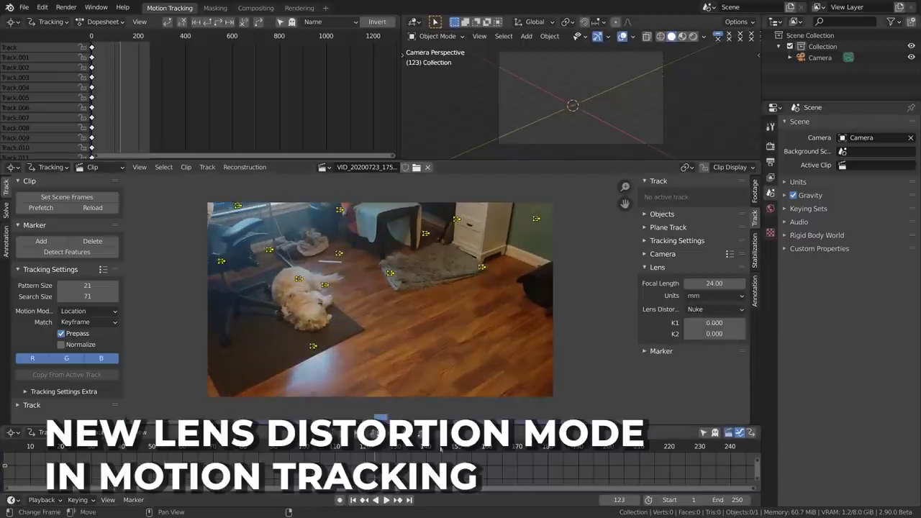
{"action": "left_click_drag", "start_coordinate": [440, 448], "coordinate": [560, 447]}
{"action": "left_click", "coordinate": [67, 252]}
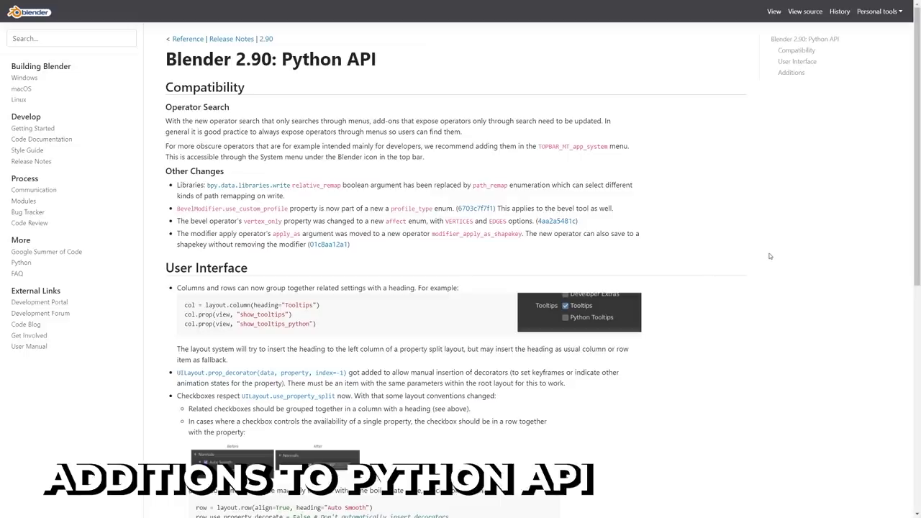
Scroll the 2.90 Python API notes from Compatibility through User Interface down to Additions.
{"action": "scroll", "coordinate": [770, 256], "scroll_direction": "down", "scroll_amount": 5}
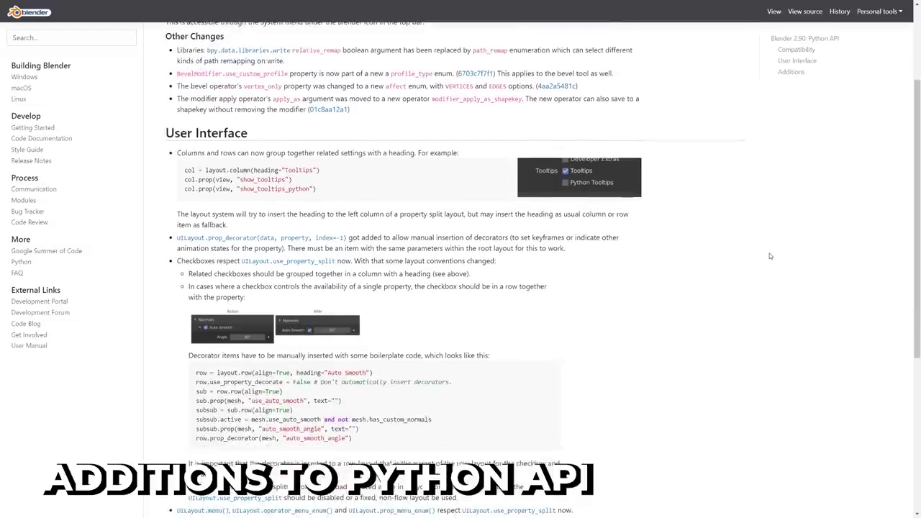
{"action": "scroll", "coordinate": [770, 256], "scroll_direction": "down", "scroll_amount": 4}
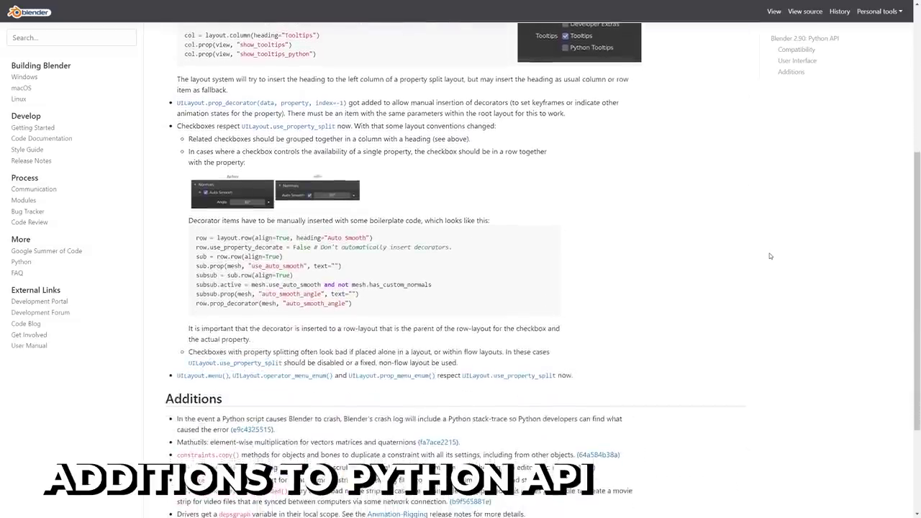
{"action": "scroll", "coordinate": [771, 256], "scroll_direction": "down", "scroll_amount": 1}
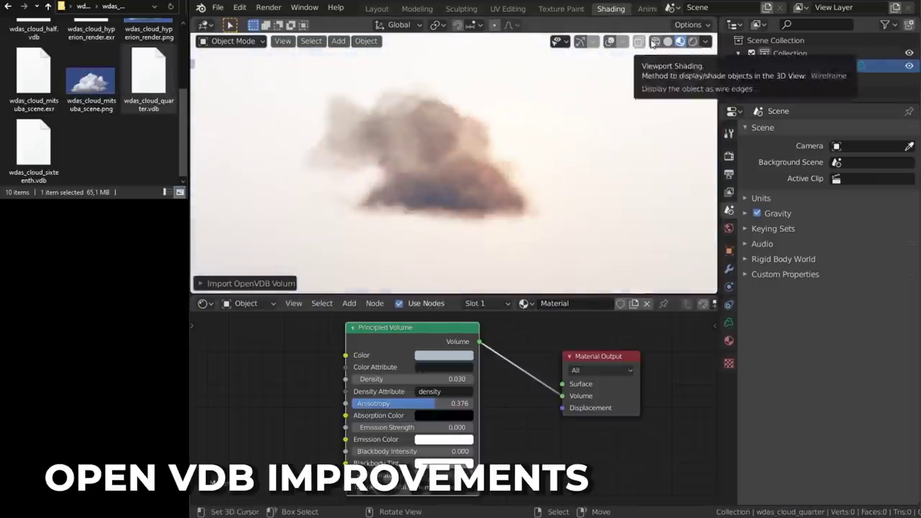
Show the VDB cloud in Wireframe shading with its volume wireframe displayed as Points.
{"action": "left_click", "coordinate": [655, 41]}
{"action": "left_click", "coordinate": [729, 323]}
{"action": "left_click", "coordinate": [873, 300]}
{"action": "left_click", "coordinate": [839, 332]}
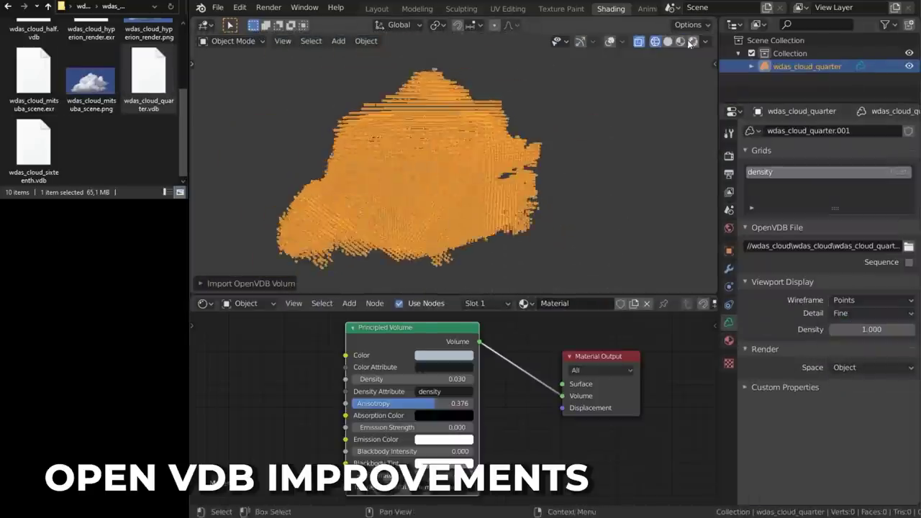
Switch to Rendered shading and orbit around the soft grey cloud.
{"action": "key", "text": "z"}
{"action": "left_click", "coordinate": [439, 158]}
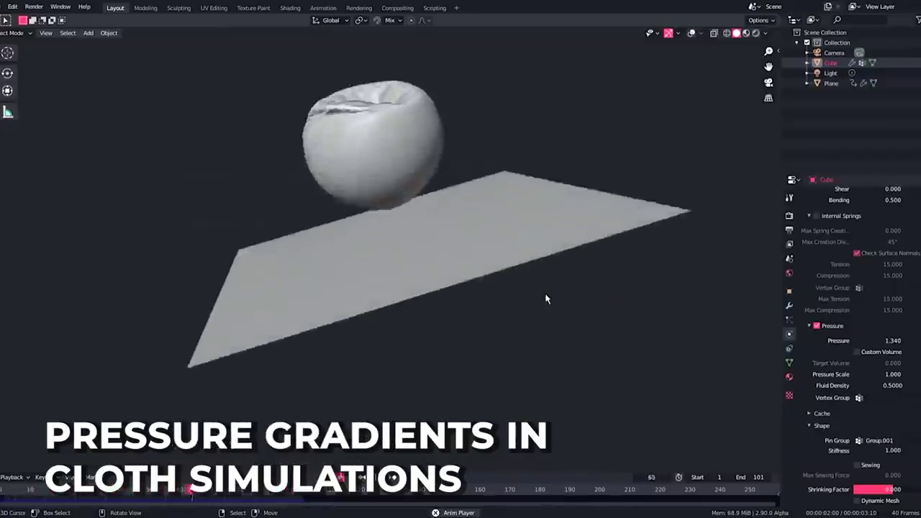
{"action": "middle_click_drag", "start_coordinate": [546, 299], "coordinate": [916, 314]}
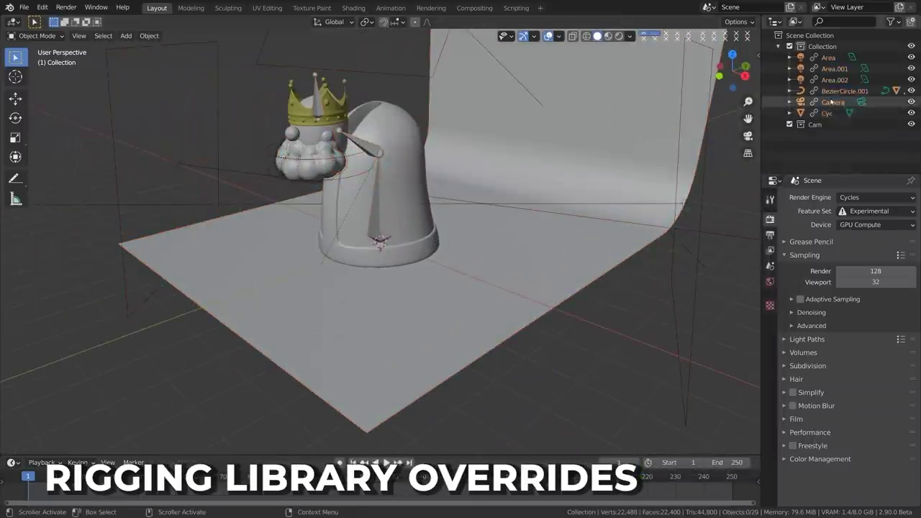
Select King-Rig in the Outliner and bring up its ID Data library override submenu.
{"action": "left_click", "coordinate": [845, 113]}
{"action": "right_click", "coordinate": [845, 114]}
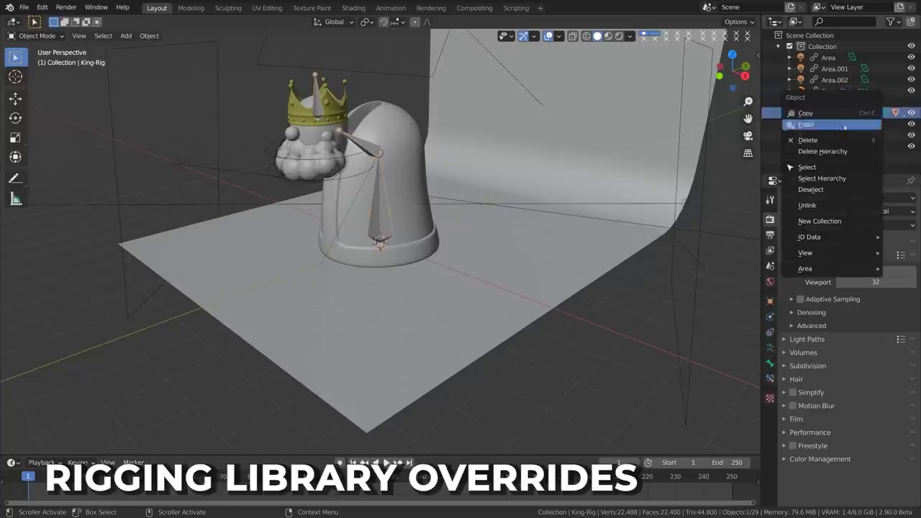
{"action": "mouse_move", "coordinate": [840, 239]}
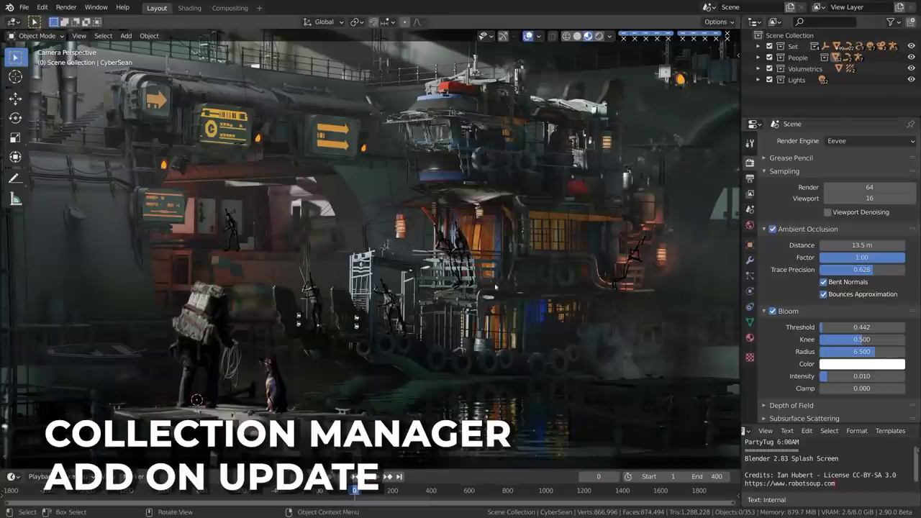
In the Collection Manager (M), add a new collection named Particles beside Set, People, Volumetrics and Lights.
{"action": "key", "text": "m"}
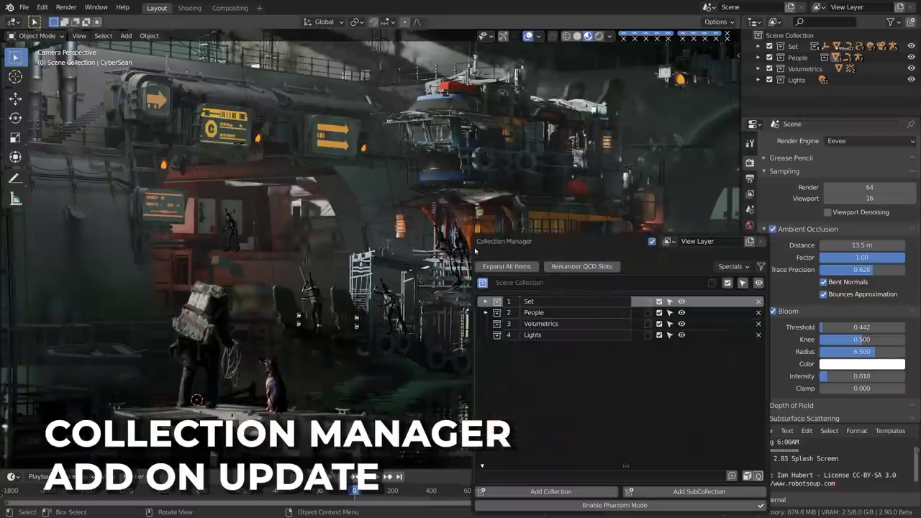
{"action": "left_click", "coordinate": [486, 312]}
{"action": "left_click", "coordinate": [486, 312]}
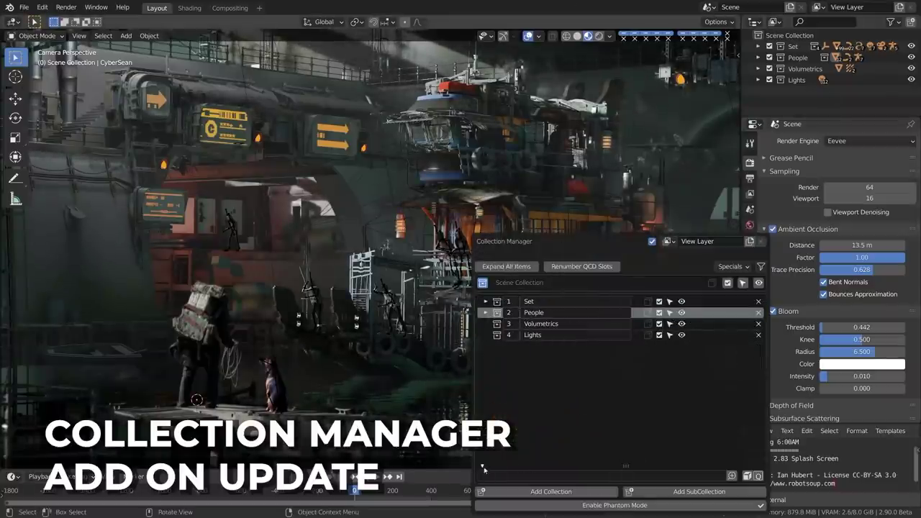
{"action": "left_click", "coordinate": [585, 492]}
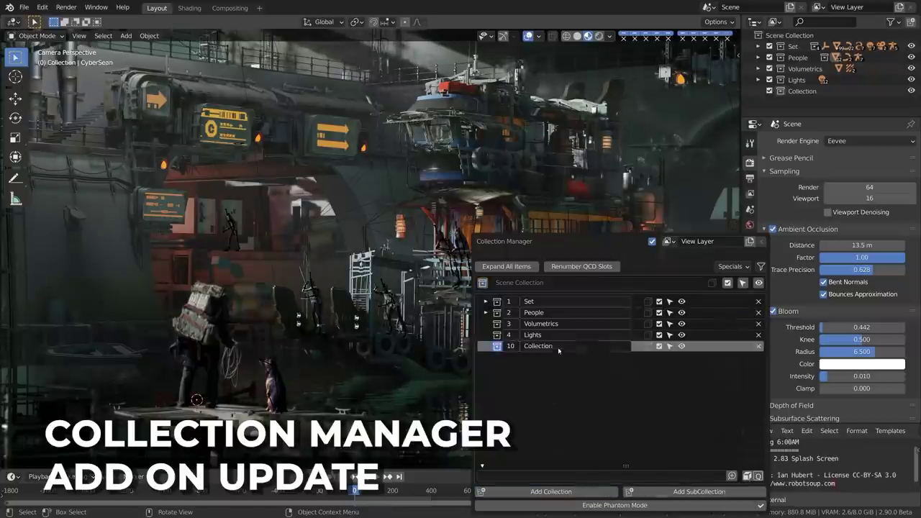
{"action": "key", "text": "Return"}
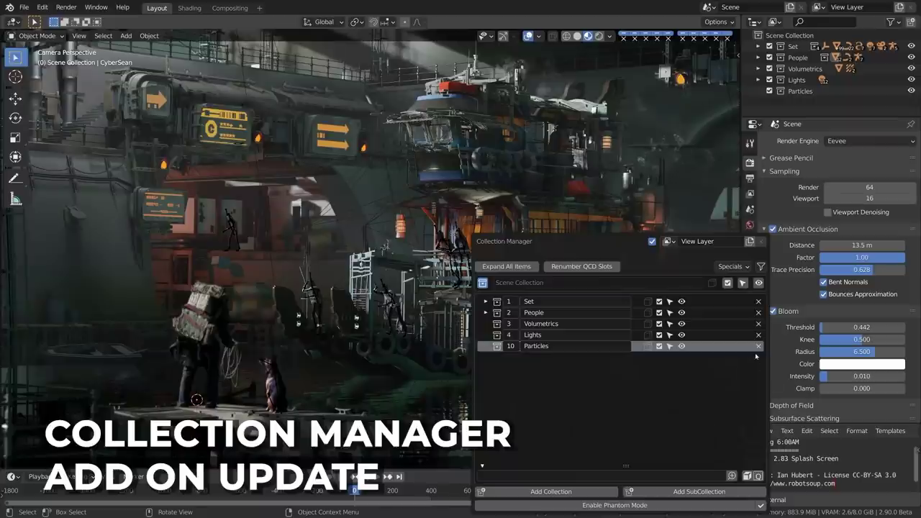
{"action": "left_click", "coordinate": [760, 266]}
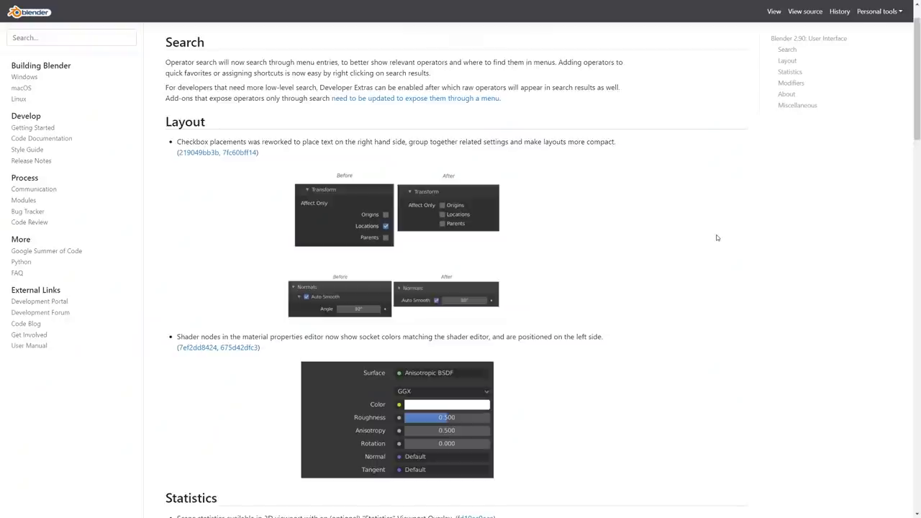
{"action": "scroll", "coordinate": [717, 237], "scroll_direction": "up", "scroll_amount": 1}
Scroll the 2.90 User Interface notes from Layout through Statistics and Status Bar to Modifiers.
{"action": "scroll", "coordinate": [717, 238], "scroll_direction": "down", "scroll_amount": 6}
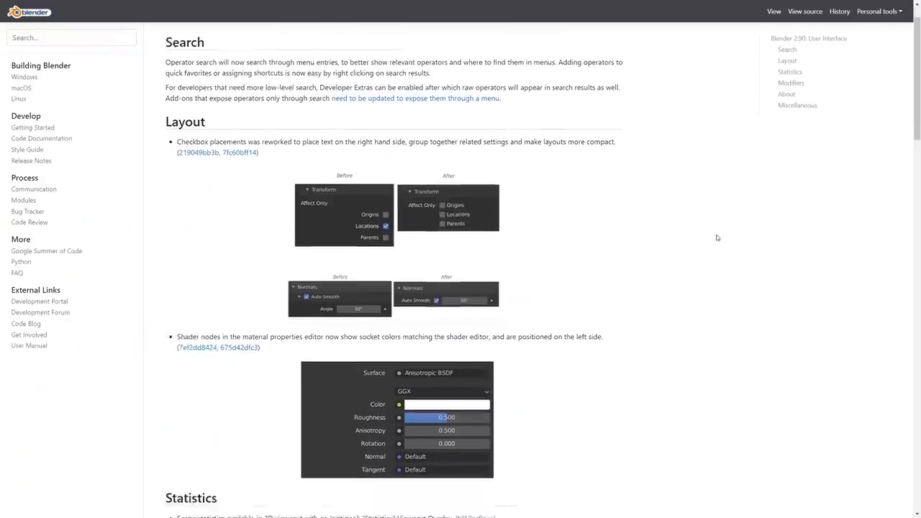
{"action": "scroll", "coordinate": [717, 238], "scroll_direction": "down", "scroll_amount": 5}
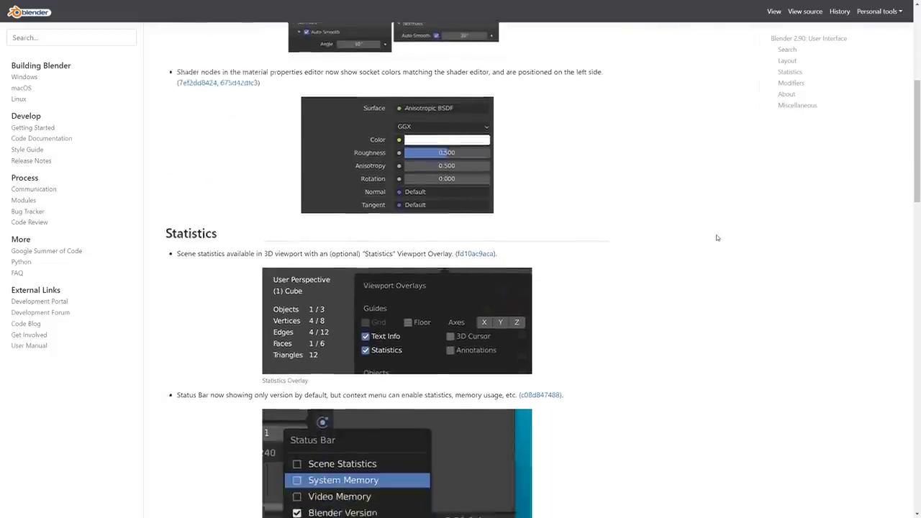
{"action": "scroll", "coordinate": [717, 237], "scroll_direction": "down", "scroll_amount": 2}
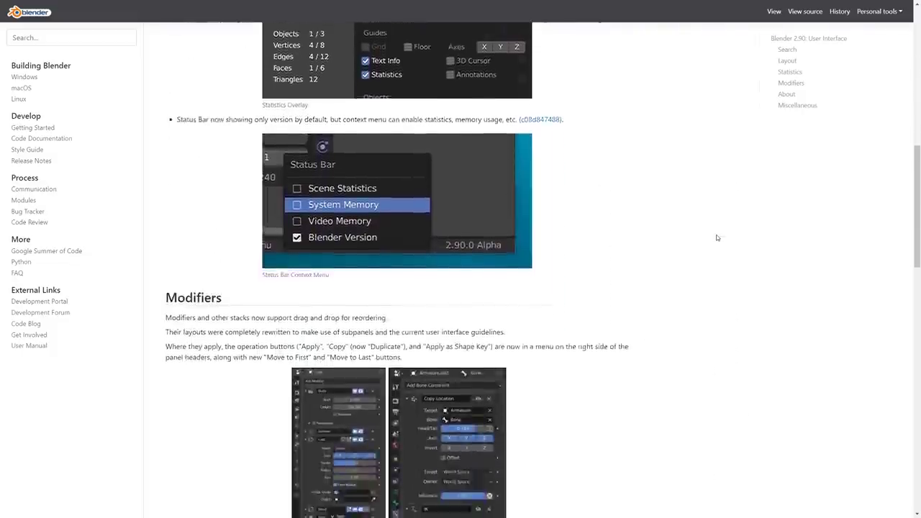